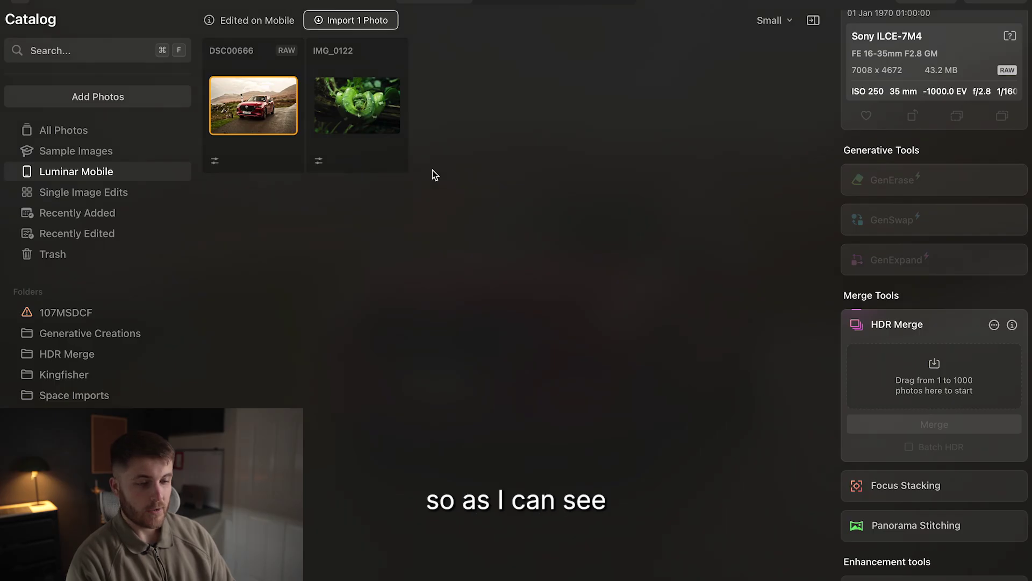
Open the red car photo for editing and crop it at the original ratio to cut out the person at the edge
{"action": "double_click", "coordinate": [249, 129]}
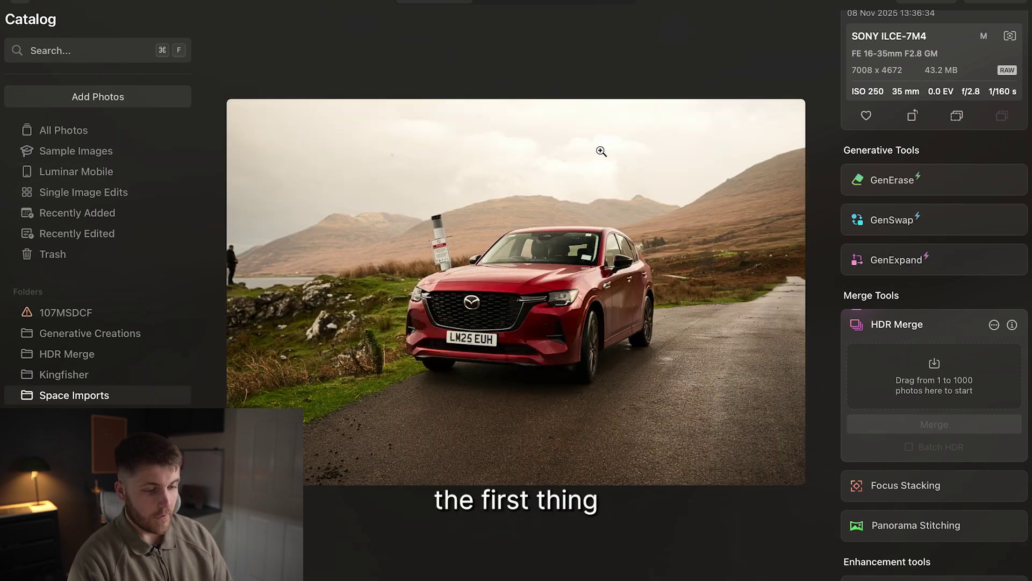
{"action": "left_click", "coordinate": [612, 3]}
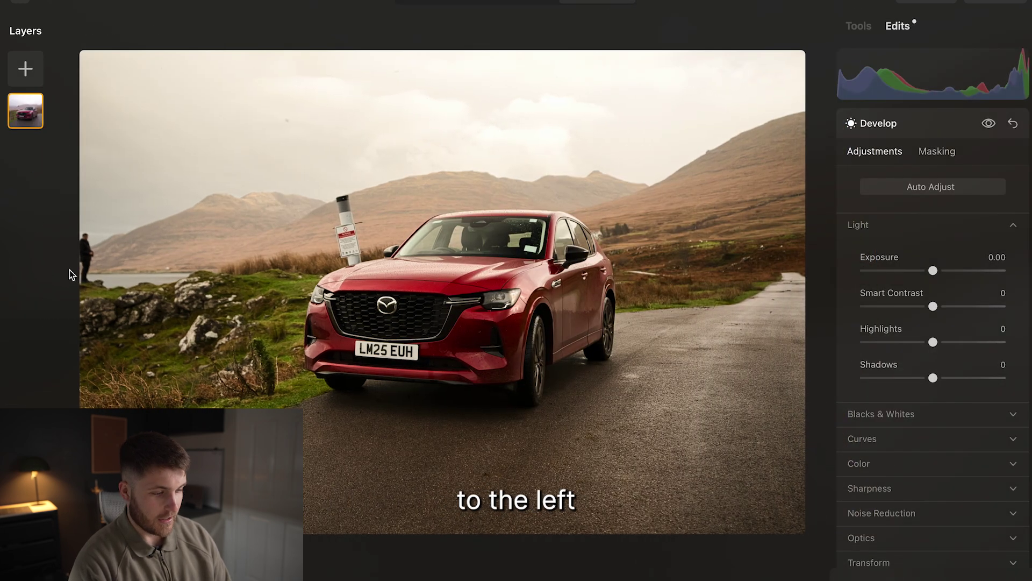
{"action": "scroll", "coordinate": [919, 226], "scroll_direction": "down", "scroll_amount": 1}
{"action": "scroll", "coordinate": [921, 233], "scroll_direction": "down", "scroll_amount": 3}
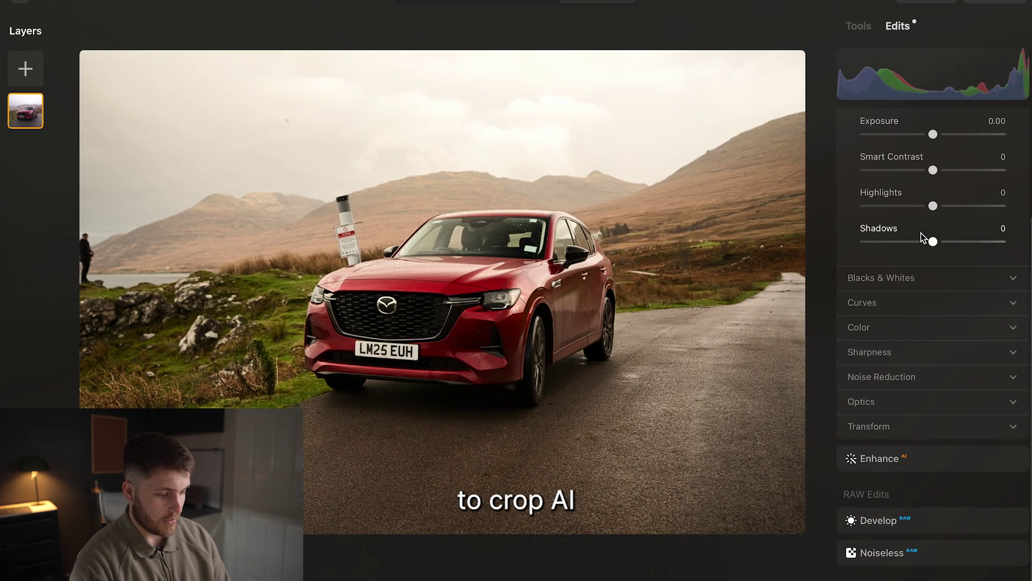
{"action": "scroll", "coordinate": [921, 237], "scroll_direction": "up", "scroll_amount": 4}
{"action": "key", "text": "c"}
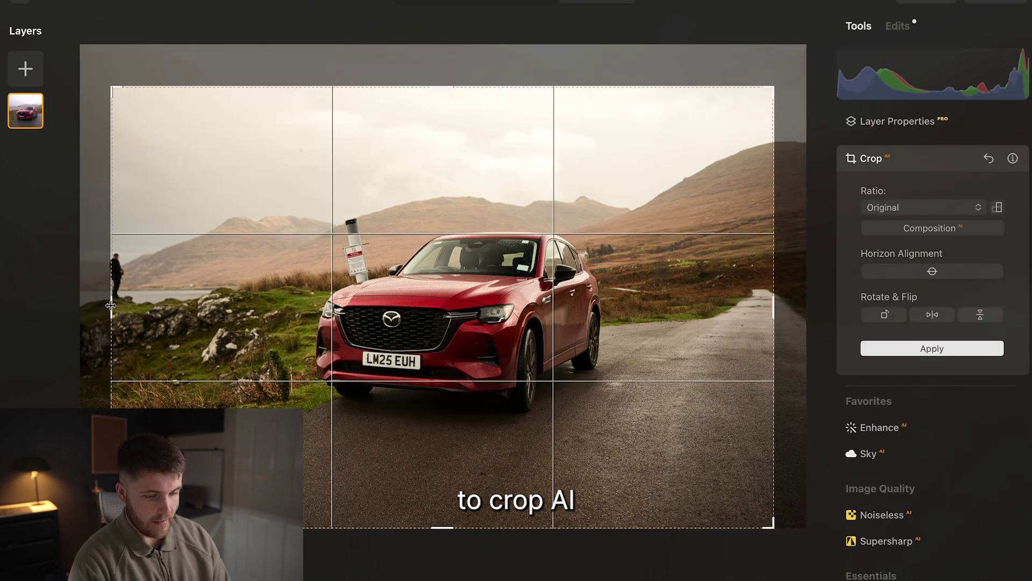
{"action": "left_click_drag", "start_coordinate": [111, 305], "coordinate": [144, 310]}
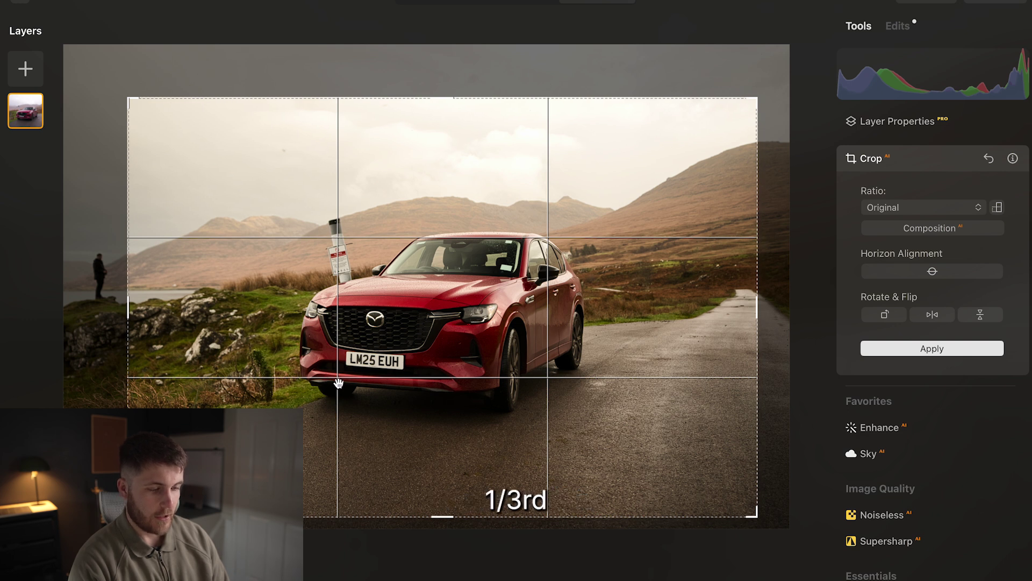
{"action": "left_click", "coordinate": [882, 349]}
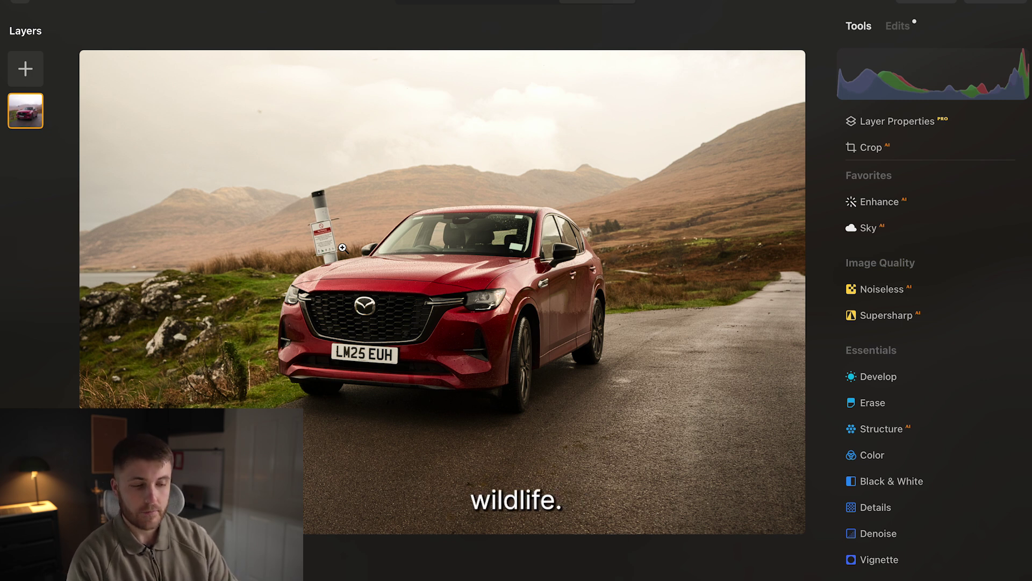
Remove the No Parking post and sign beside the car with GenErase, masking the whole post, sign and its side rods
{"action": "left_click", "coordinate": [438, 2]}
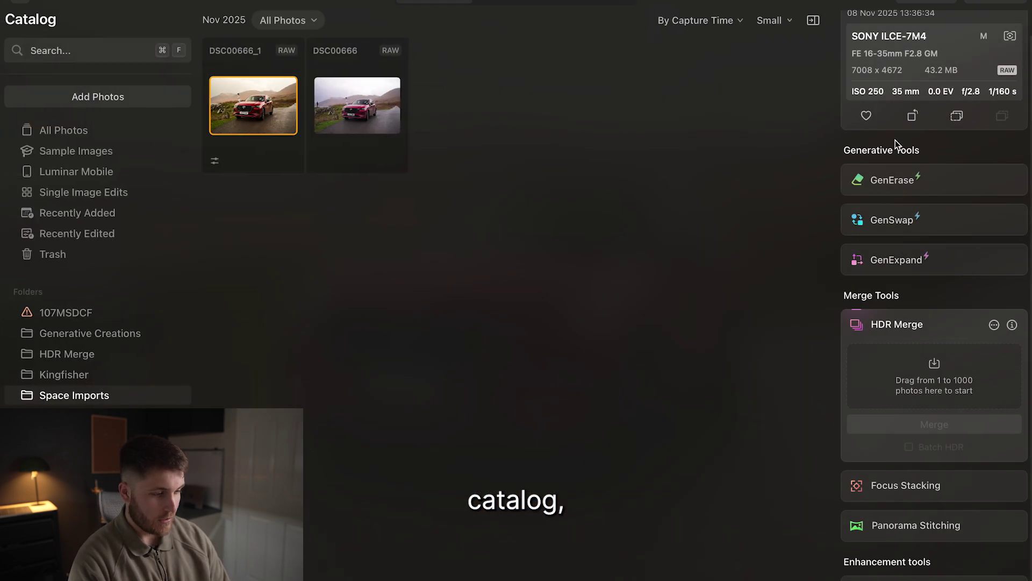
{"action": "left_click", "coordinate": [894, 182]}
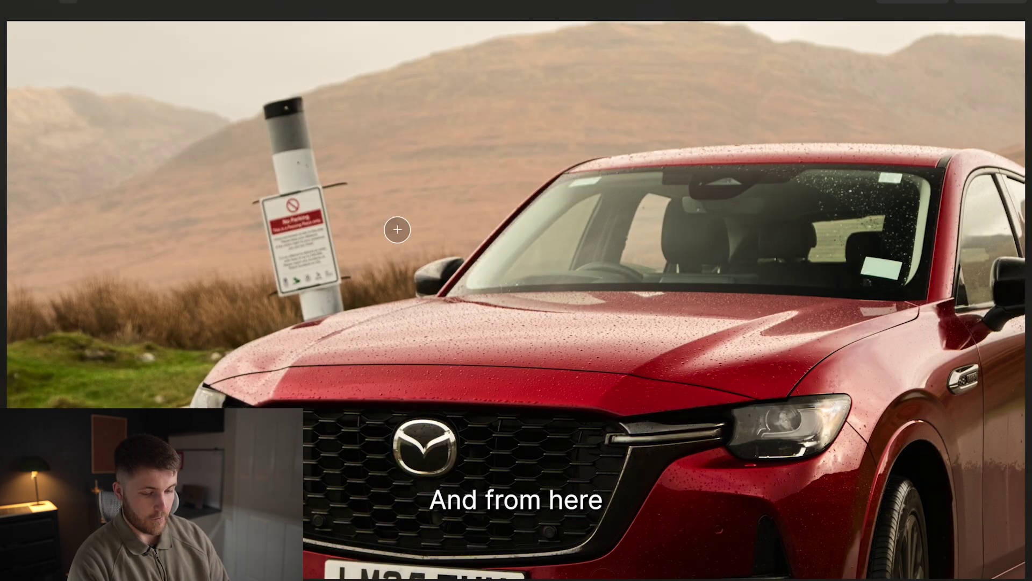
{"action": "scroll", "coordinate": [350, 230], "scroll_direction": "up", "scroll_amount": 3}
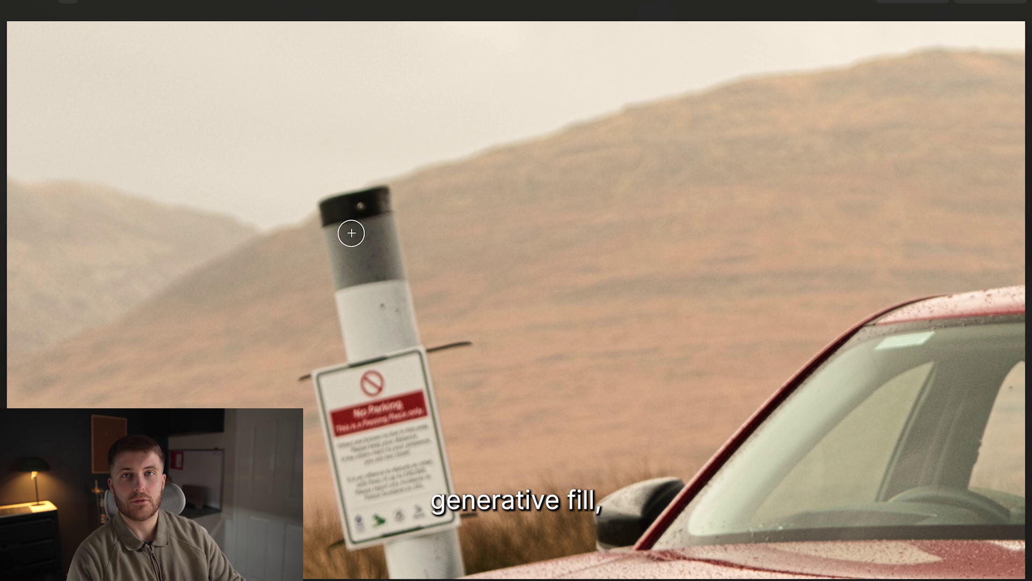
{"action": "left_click_drag", "start_coordinate": [332, 210], "coordinate": [387, 198]}
{"action": "left_click_drag", "start_coordinate": [394, 400], "coordinate": [382, 322]}
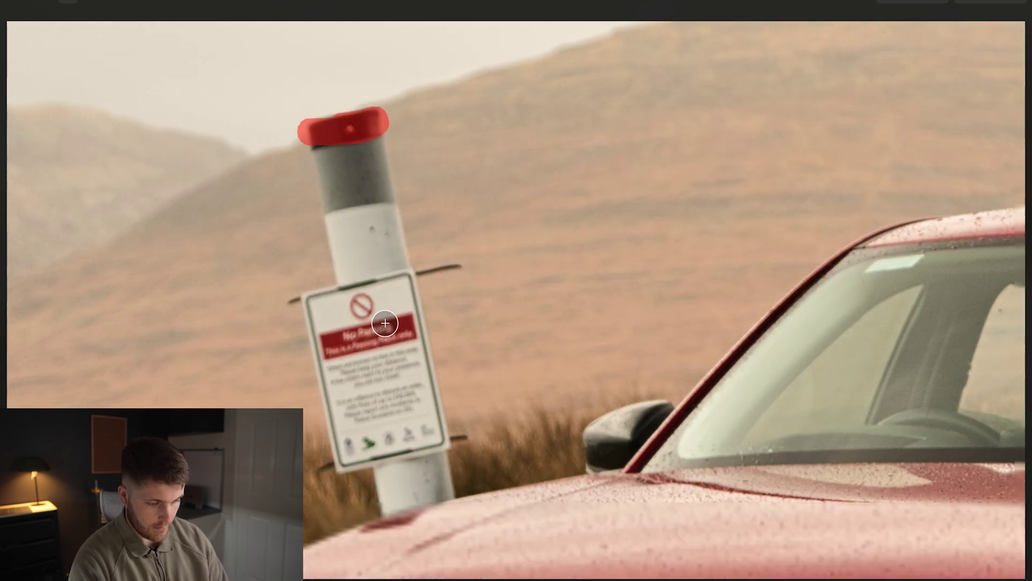
{"action": "scroll", "coordinate": [384, 323], "scroll_direction": "up", "scroll_amount": 5}
{"action": "scroll", "coordinate": [355, 166], "scroll_direction": "down", "scroll_amount": 2}
{"action": "mouse_move", "coordinate": [352, 156]}
{"action": "left_mouse_down"}
{"action": "mouse_move", "coordinate": [415, 419]}
{"action": "mouse_move", "coordinate": [375, 479]}
{"action": "mouse_move", "coordinate": [489, 424]}
{"action": "left_mouse_up"}
{"action": "scroll", "coordinate": [382, 476], "scroll_direction": "up", "scroll_amount": 3}
{"action": "left_click_drag", "start_coordinate": [309, 323], "coordinate": [346, 353]}
{"action": "scroll", "coordinate": [347, 352], "scroll_direction": "up", "scroll_amount": 2}
{"action": "left_click_drag", "start_coordinate": [347, 352], "coordinate": [343, 126]}
{"action": "scroll", "coordinate": [437, 242], "scroll_direction": "down", "scroll_amount": 2}
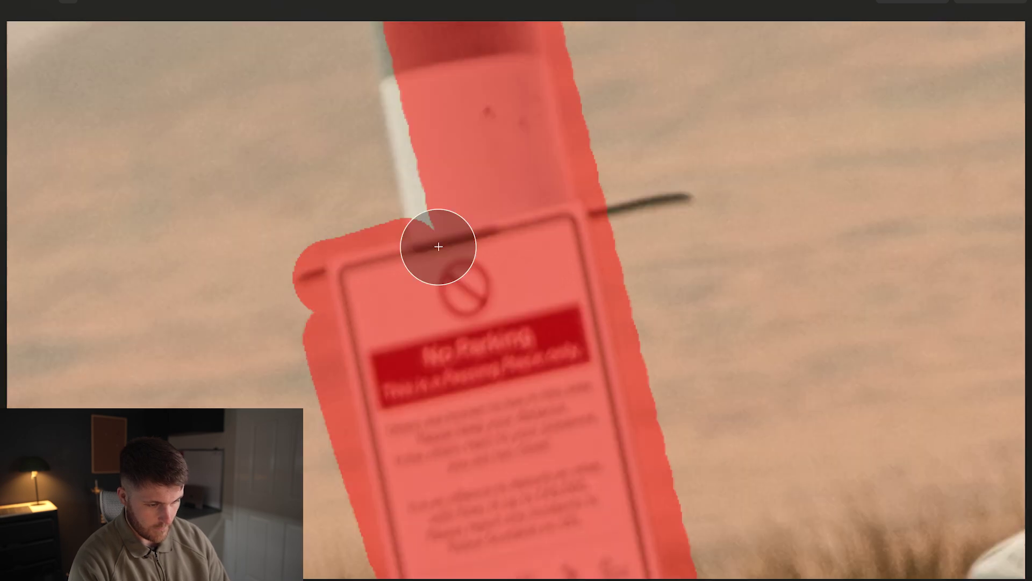
{"action": "scroll", "coordinate": [466, 334], "scroll_direction": "up", "scroll_amount": 1}
{"action": "scroll", "coordinate": [606, 341], "scroll_direction": "up", "scroll_amount": 2}
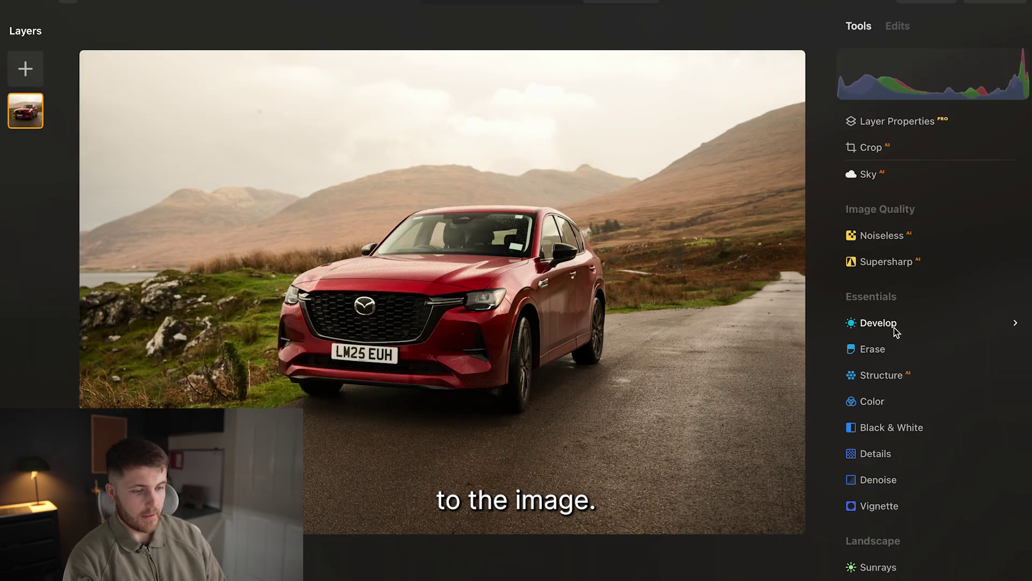
Lower the photo's exposure to -0.63 with the Develop tool
{"action": "left_click", "coordinate": [895, 328]}
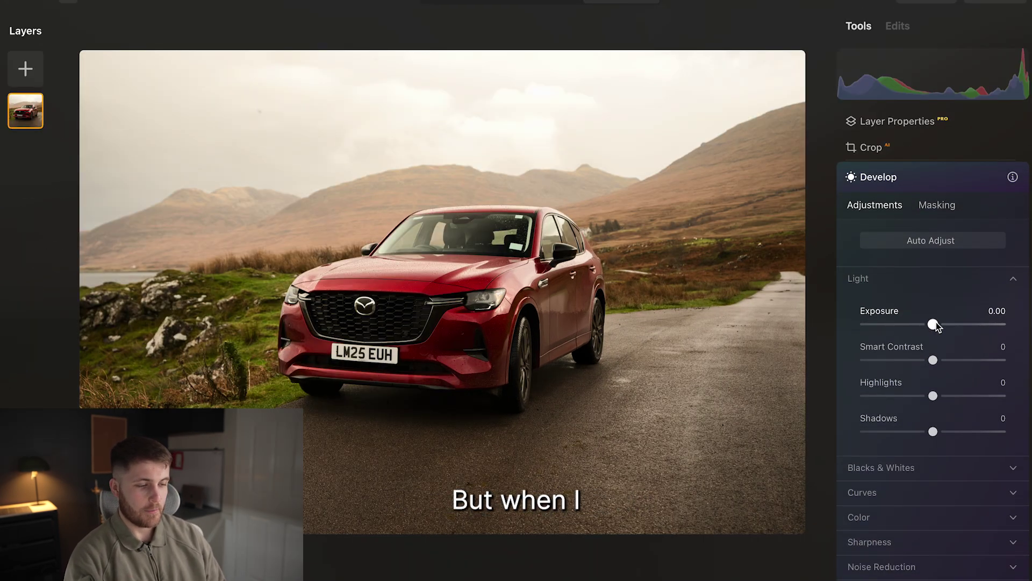
{"action": "left_click_drag", "start_coordinate": [933, 325], "coordinate": [925, 325]}
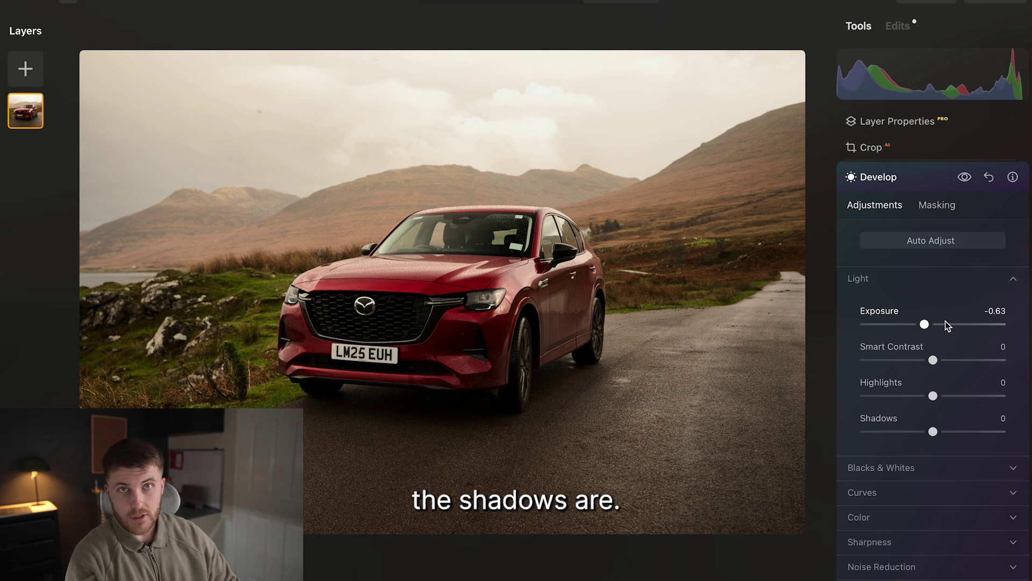
{"action": "left_click", "coordinate": [911, 182]}
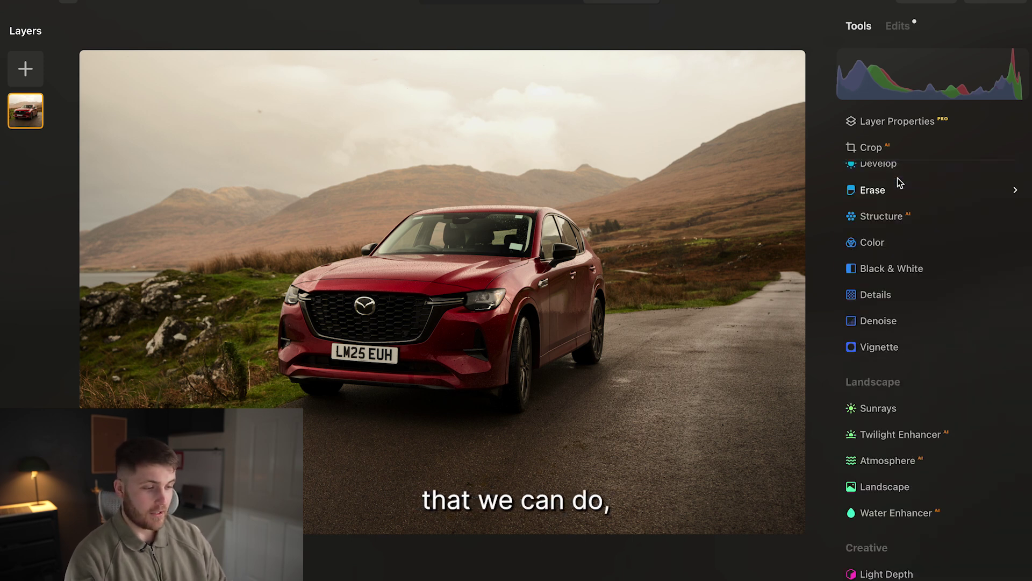
Apply Light Depth to the photo with an amount of 8 and shift its depth point toward the foreground
{"action": "scroll", "coordinate": [934, 375], "scroll_direction": "down", "scroll_amount": 3}
{"action": "scroll", "coordinate": [934, 375], "scroll_direction": "down", "scroll_amount": 1}
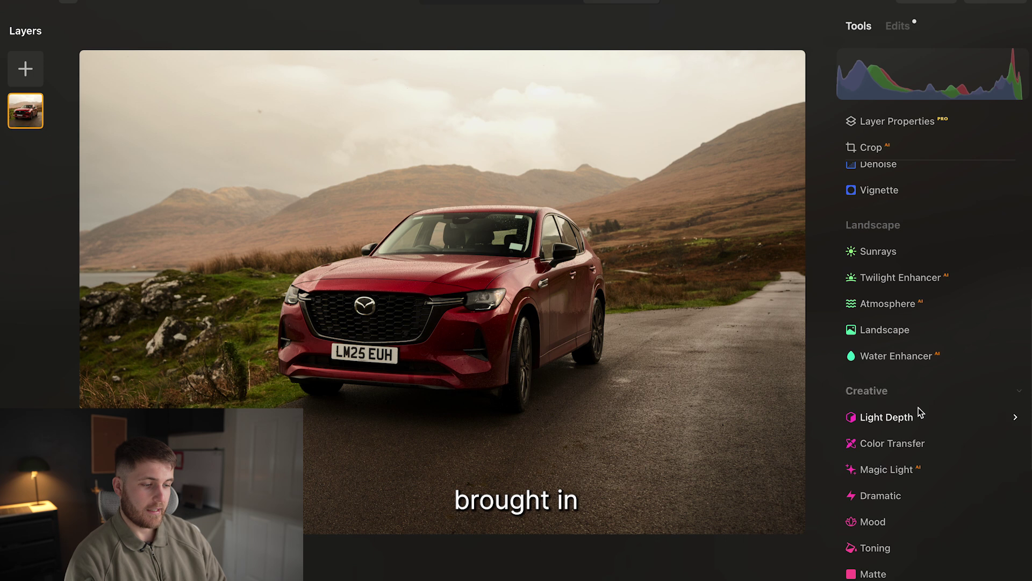
{"action": "left_click", "coordinate": [916, 419]}
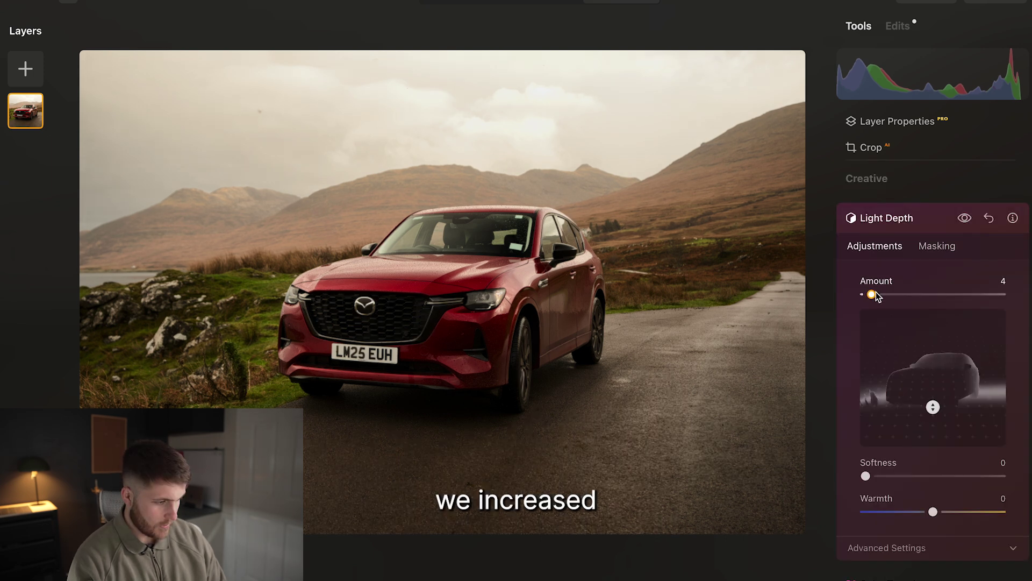
{"action": "left_click_drag", "start_coordinate": [871, 296], "coordinate": [875, 296]}
{"action": "mouse_move", "coordinate": [931, 407]}
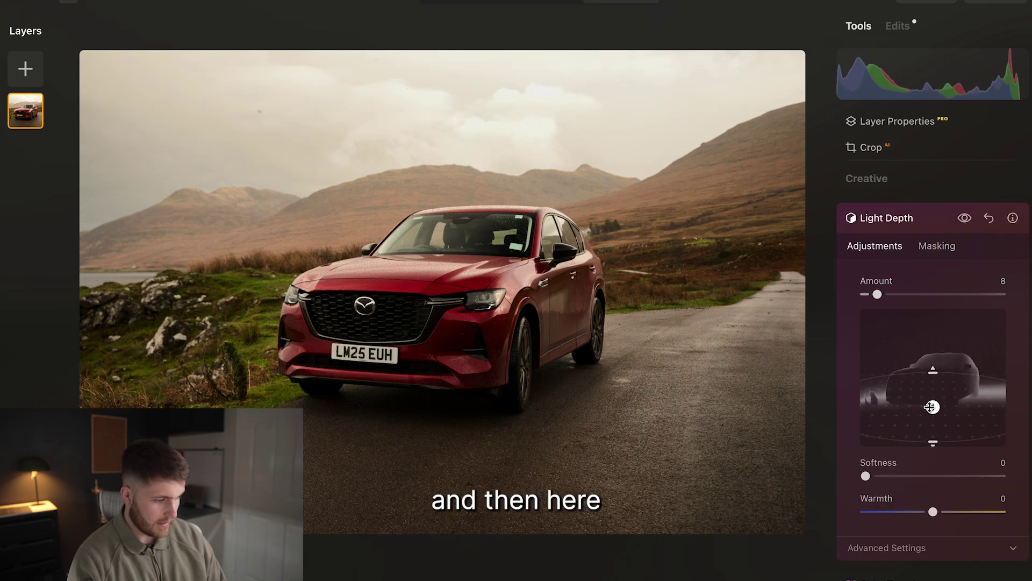
{"action": "mouse_move", "coordinate": [933, 410]}
{"action": "left_mouse_down"}
{"action": "mouse_move", "coordinate": [936, 395]}
{"action": "mouse_move", "coordinate": [933, 423]}
{"action": "left_mouse_up"}
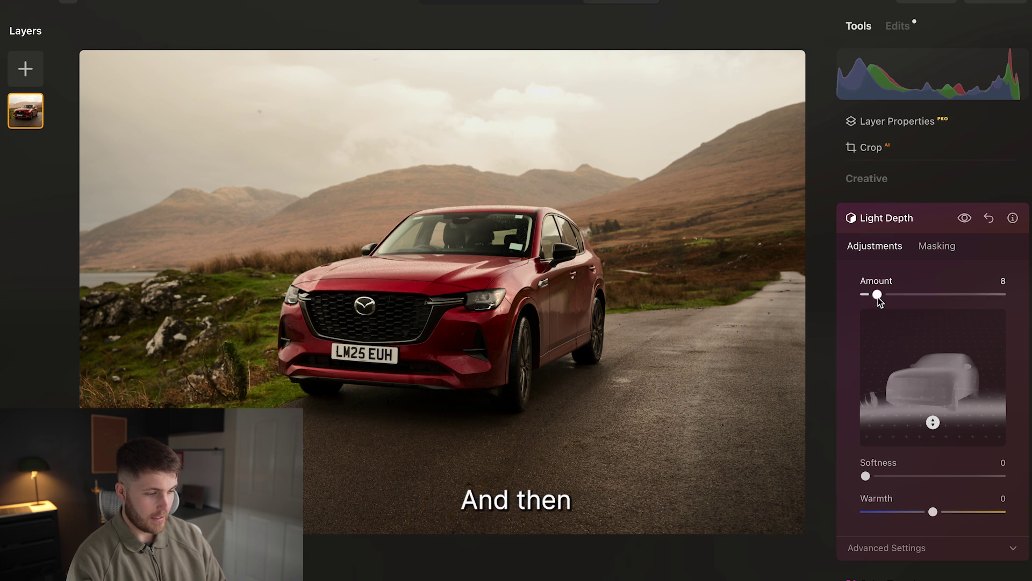
Raise the Light Depth amount to 14, compare with the original photo, and increase the softness
{"action": "left_click_drag", "start_coordinate": [877, 294], "coordinate": [885, 295]}
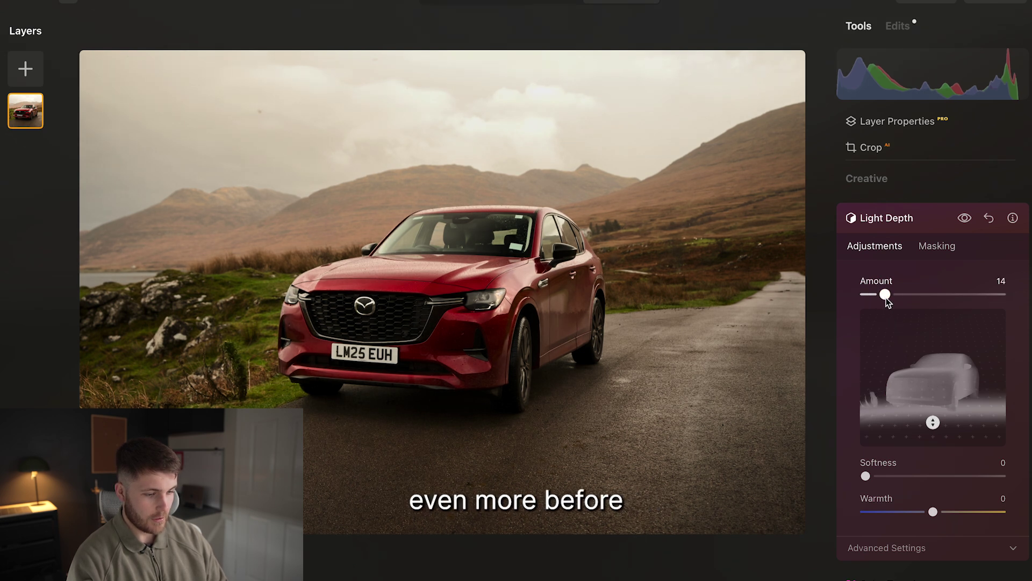
{"action": "key", "text": "backslash"}
{"action": "key", "text": "backslash"}
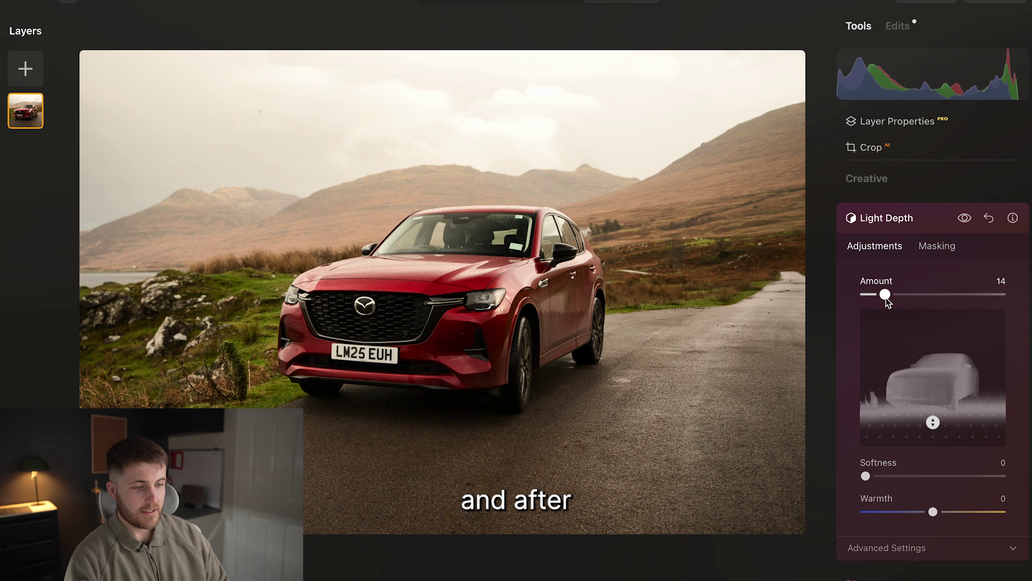
{"action": "left_click_drag", "start_coordinate": [866, 475], "coordinate": [922, 476]}
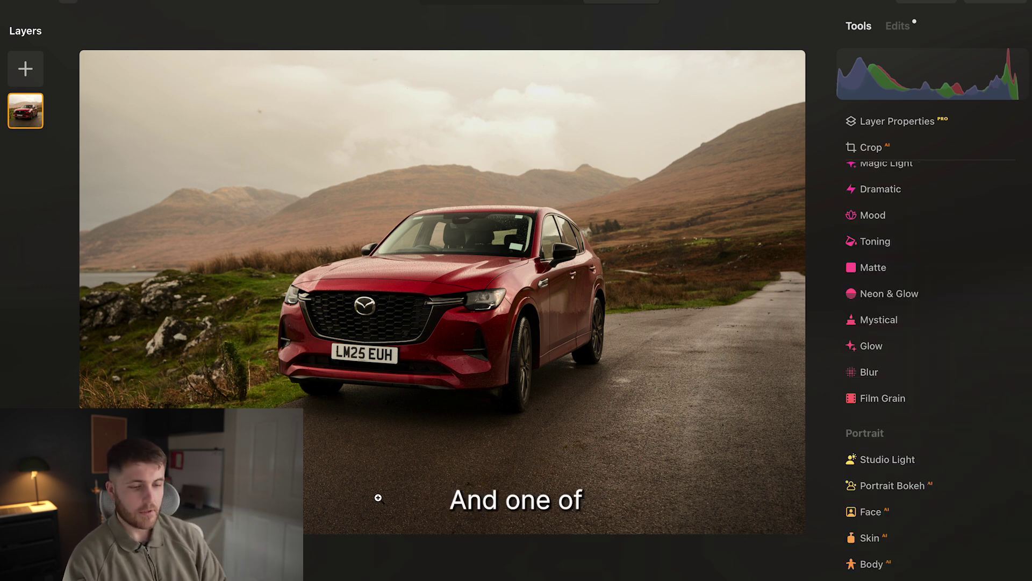
Mask the first dirt specks on the road surface with the Erase tool at brush size 20
{"action": "left_click", "coordinate": [346, 497]}
{"action": "left_click_drag", "start_coordinate": [467, 404], "coordinate": [59, 461]}
{"action": "left_click_drag", "start_coordinate": [606, 325], "coordinate": [134, 425]}
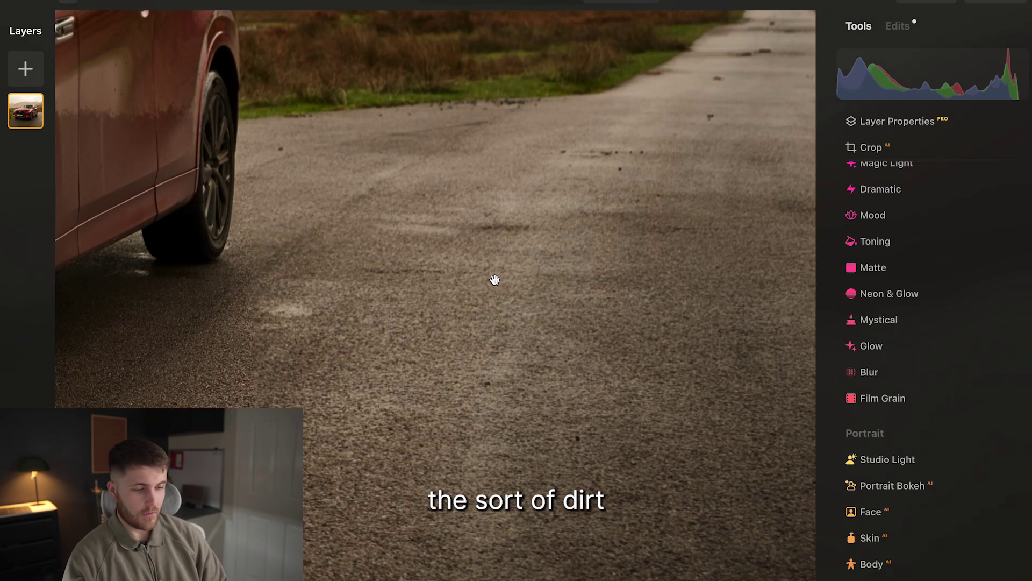
{"action": "left_click_drag", "start_coordinate": [493, 279], "coordinate": [316, 421]}
{"action": "scroll", "coordinate": [934, 269], "scroll_direction": "up", "scroll_amount": 10}
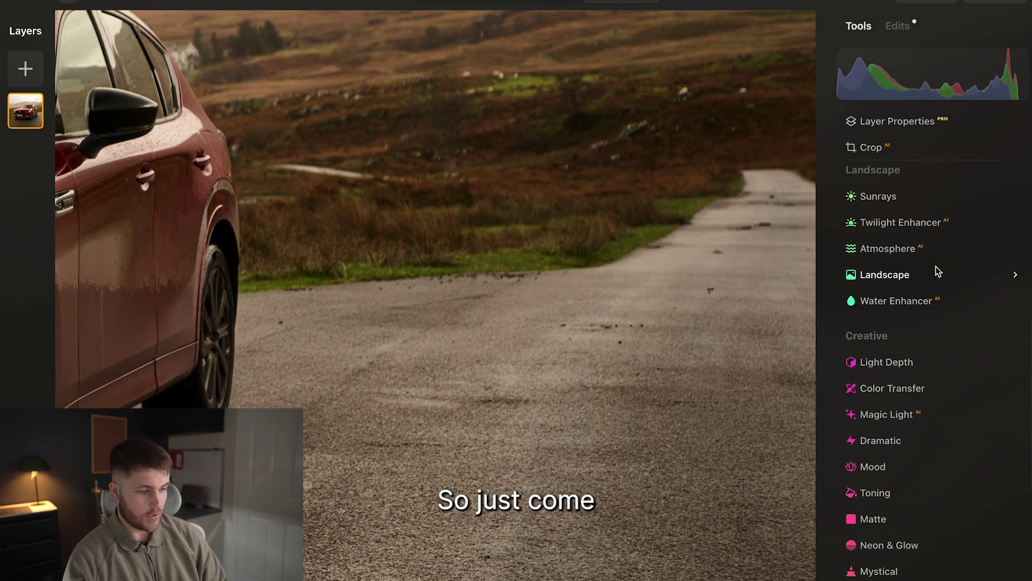
{"action": "left_click", "coordinate": [860, 253]}
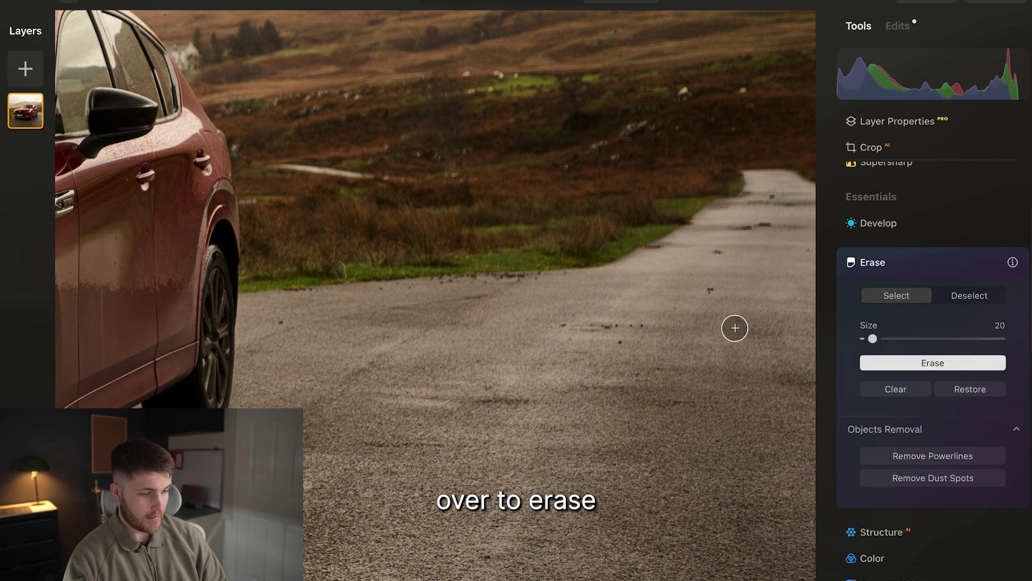
{"action": "scroll", "coordinate": [710, 289], "scroll_direction": "up", "scroll_amount": 5}
{"action": "scroll", "coordinate": [710, 289], "scroll_direction": "down", "scroll_amount": 5}
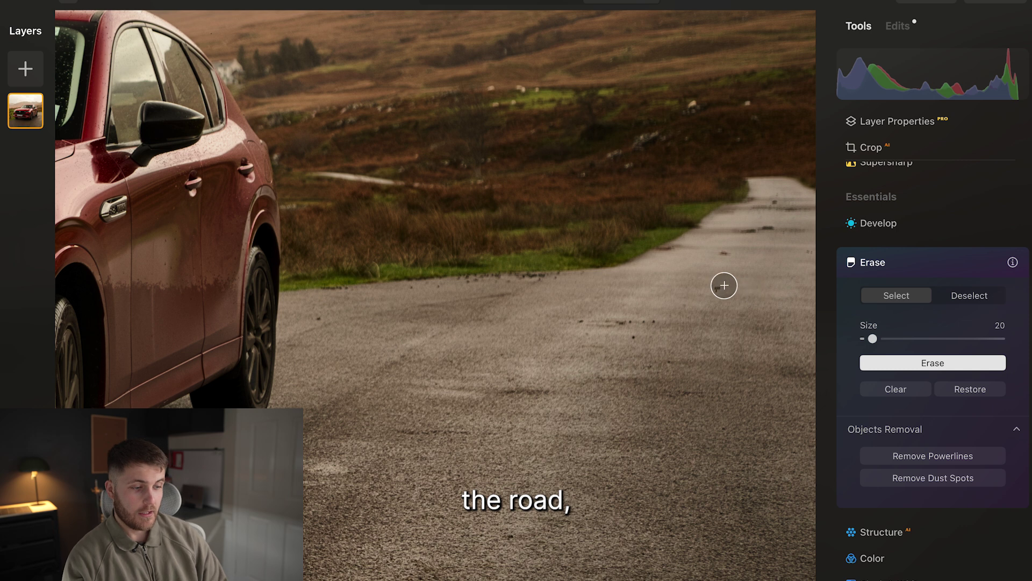
{"action": "scroll", "coordinate": [735, 288], "scroll_direction": "up", "scroll_amount": 3}
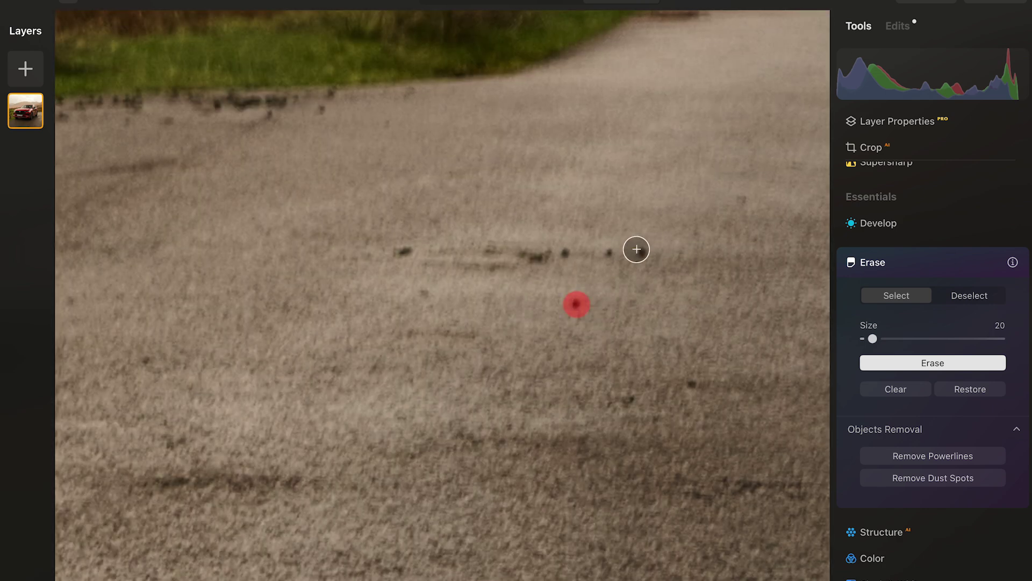
{"action": "left_click_drag", "start_coordinate": [500, 257], "coordinate": [549, 258]}
{"action": "left_click", "coordinate": [567, 252]}
{"action": "left_click", "coordinate": [612, 252]}
{"action": "left_click", "coordinate": [641, 251]}
{"action": "left_click_drag", "start_coordinate": [486, 245], "coordinate": [479, 271]}
{"action": "left_click_drag", "start_coordinate": [425, 287], "coordinate": [426, 311]}
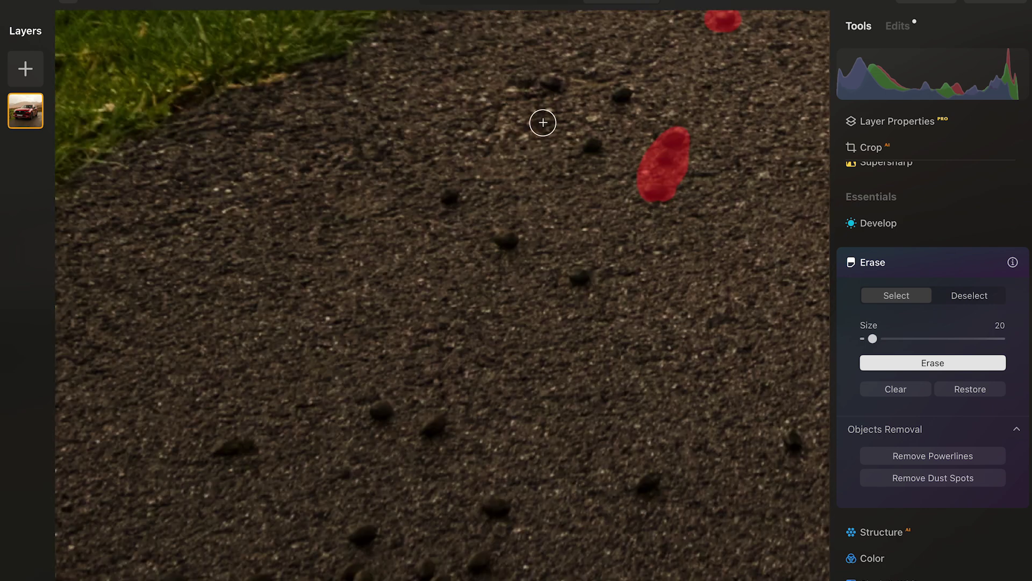
Mask the remaining dirt clumps on the road near the grass verge, enlarging the brush to 32, and erase them
{"action": "left_click", "coordinate": [454, 199]}
{"action": "left_click", "coordinate": [500, 237]}
{"action": "left_click", "coordinate": [583, 280]}
{"action": "left_click", "coordinate": [595, 143]}
{"action": "left_click", "coordinate": [548, 85]}
{"action": "left_click", "coordinate": [622, 99]}
{"action": "left_click", "coordinate": [644, 481]}
{"action": "left_click", "coordinate": [791, 438]}
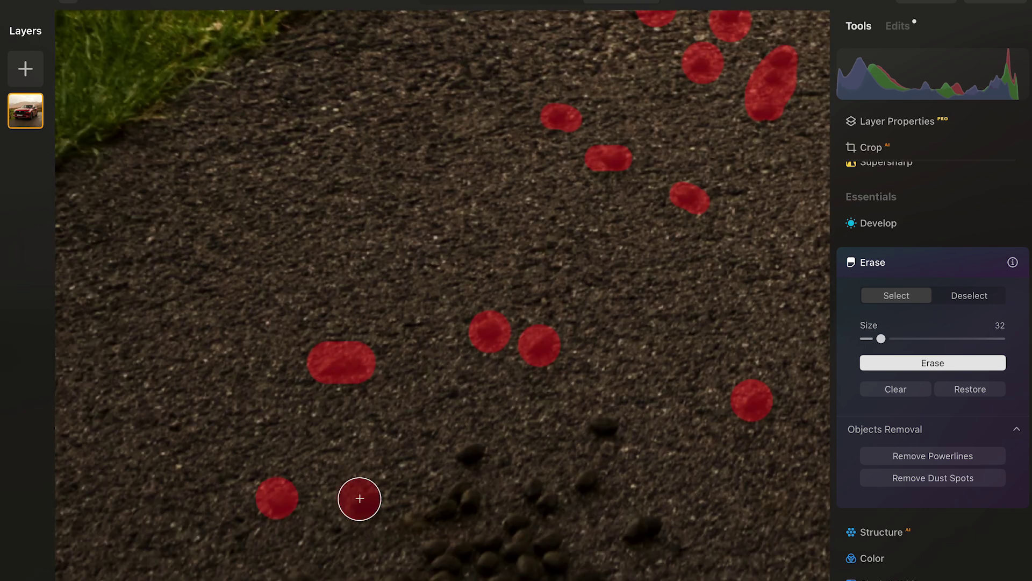
{"action": "left_click", "coordinate": [359, 498]}
{"action": "left_click", "coordinate": [472, 450]}
{"action": "left_click_drag", "start_coordinate": [449, 544], "coordinate": [551, 507]}
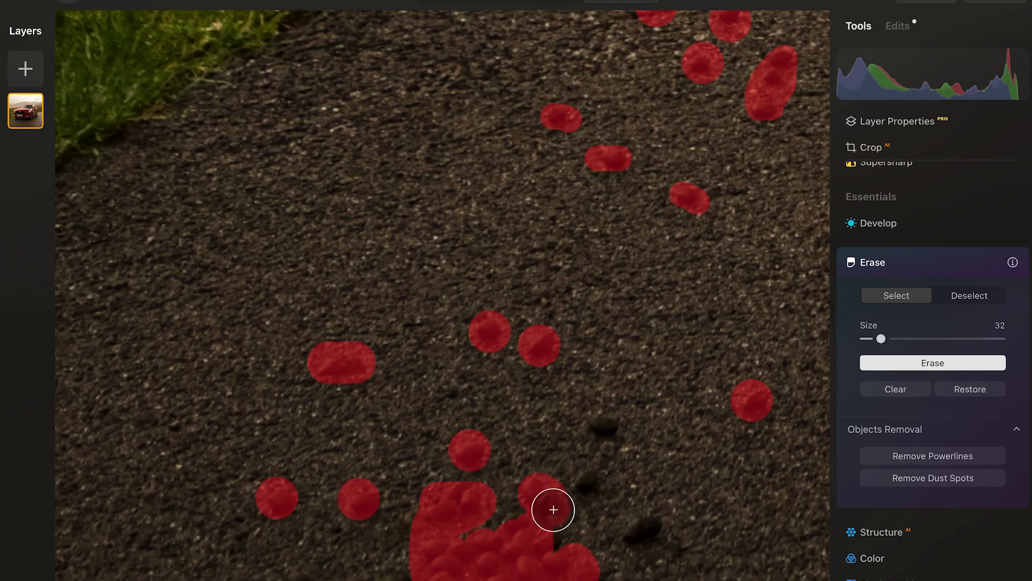
{"action": "left_click", "coordinate": [604, 428]}
{"action": "left_click", "coordinate": [642, 531]}
{"action": "scroll", "coordinate": [177, 559], "scroll_direction": "left", "scroll_amount": 3}
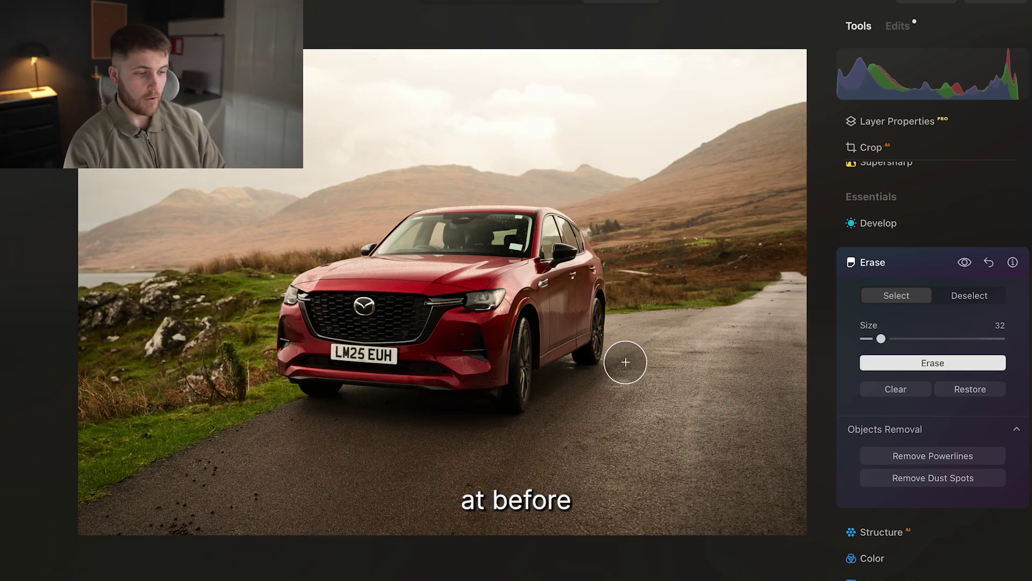
Compare the whole photo before and after the edits, checking the cleaned road surface
{"action": "key", "text": "backslash"}
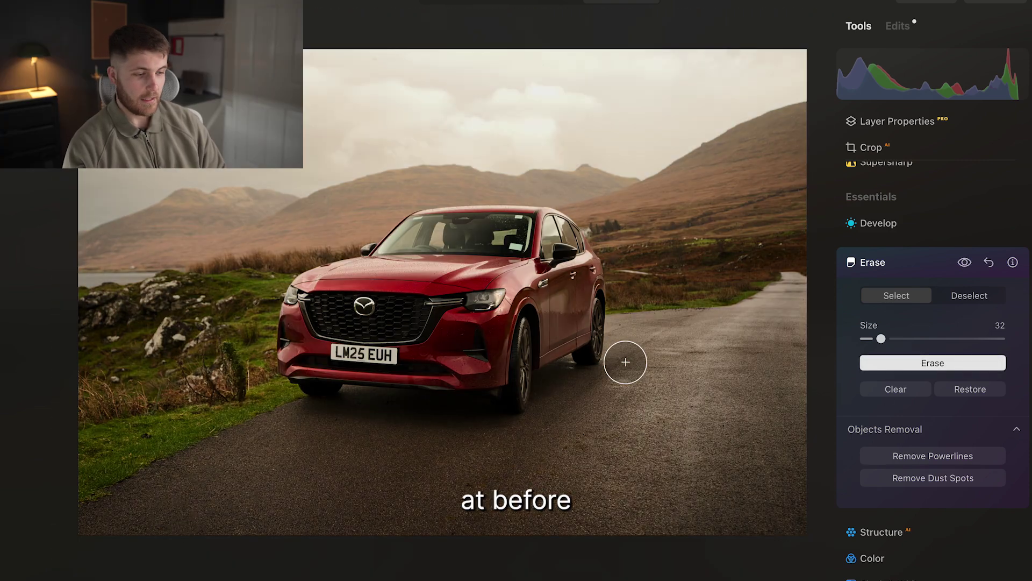
{"action": "key", "text": "backslash"}
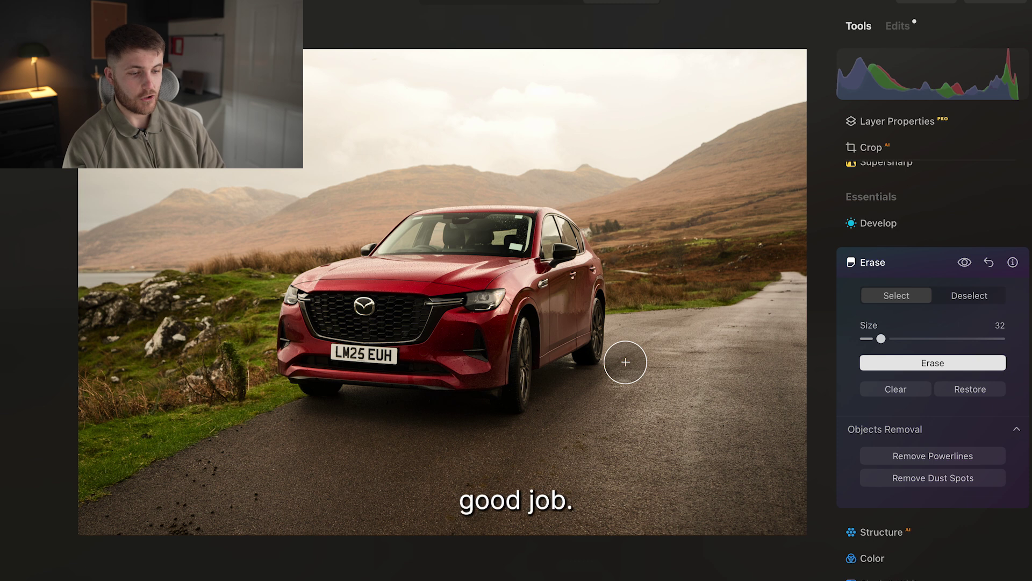
{"action": "key", "text": "backslash"}
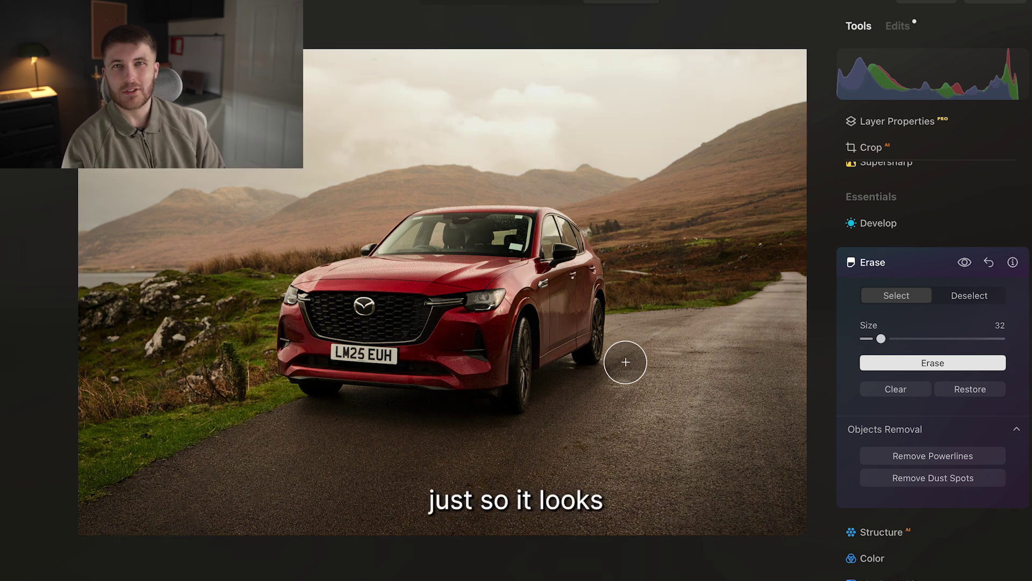
{"action": "key", "text": "backslash"}
{"action": "key", "text": "backslash"}
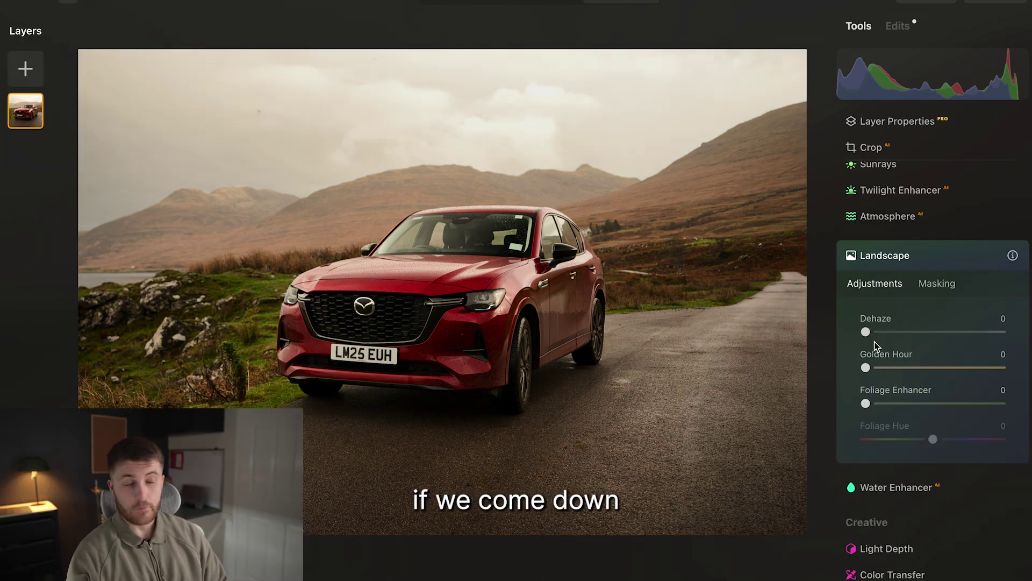
Set Dehaze to 6 in the Landscape adjustments
{"action": "left_click_drag", "start_coordinate": [870, 335], "coordinate": [879, 336]}
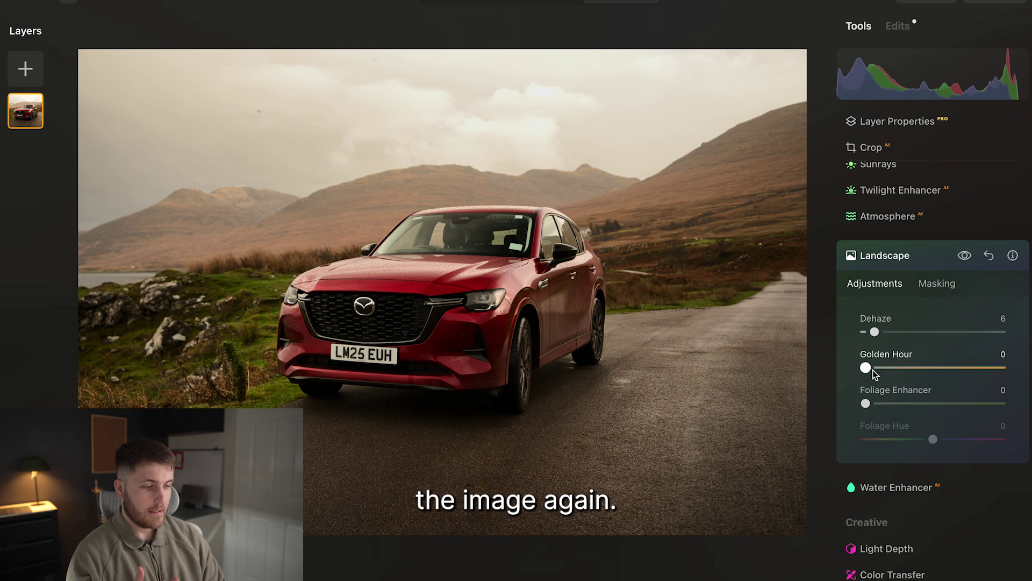
Set Foliage Enhancer to 9 and Foliage Hue to -55 in the Landscape adjustments, comparing the photo before and after the edits
{"action": "left_click_drag", "start_coordinate": [866, 404], "coordinate": [882, 402]}
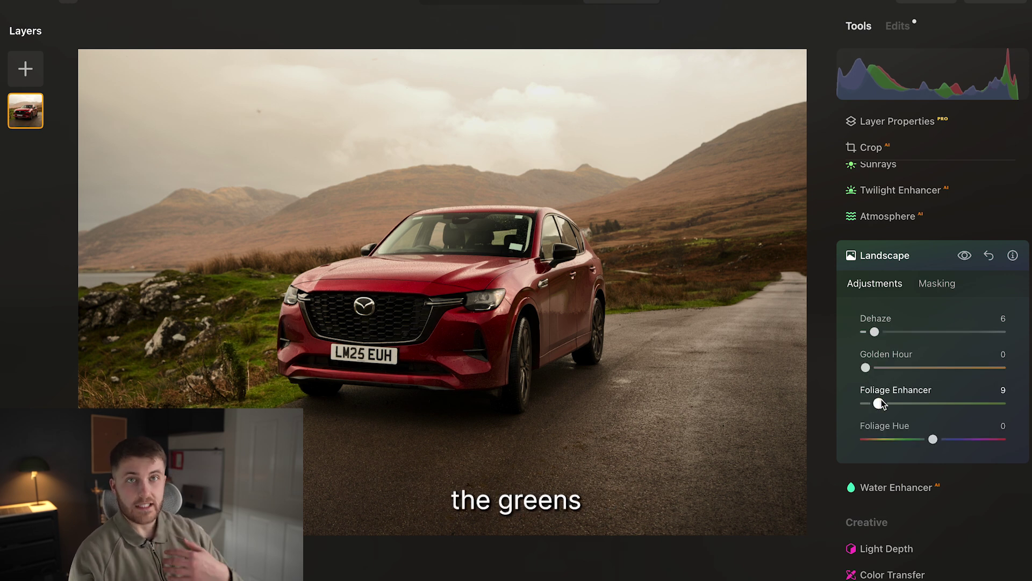
{"action": "left_click_drag", "start_coordinate": [933, 439], "coordinate": [896, 440]}
{"action": "key", "text": "backslash"}
{"action": "key", "text": "backslash"}
{"action": "key", "text": "backslash"}
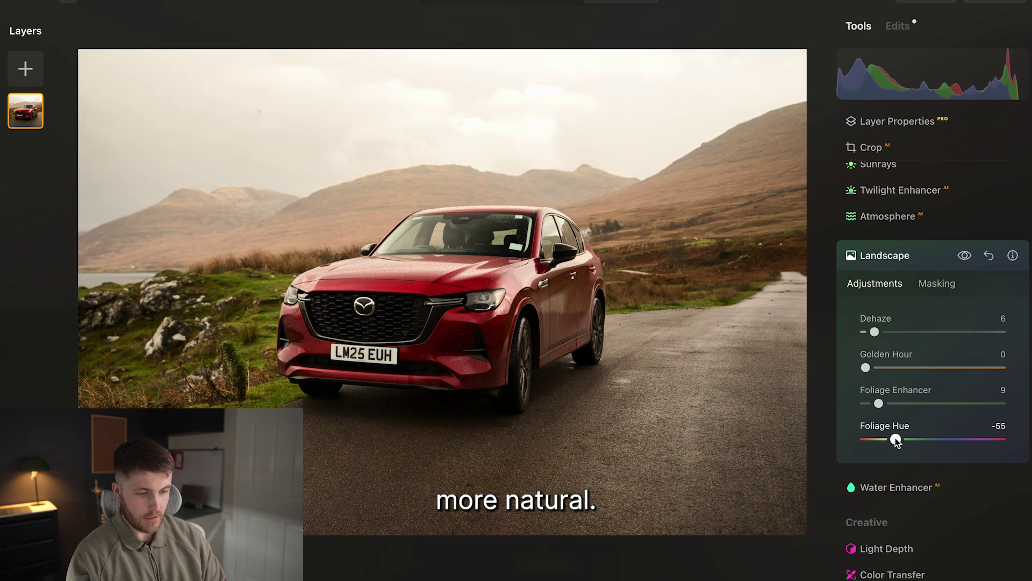
{"action": "key", "text": "backslash"}
{"action": "key", "text": "backslash"}
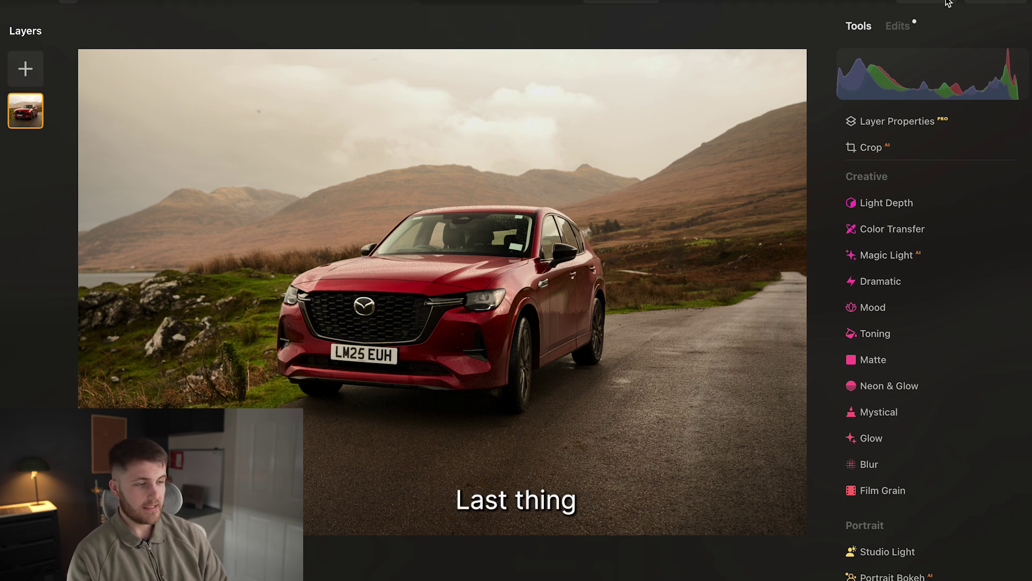
Publish the edited car photo to a new Space titled "Road Trip In Scotland"
{"action": "left_click", "coordinate": [984, 8]}
{"action": "mouse_move", "coordinate": [946, 215]}
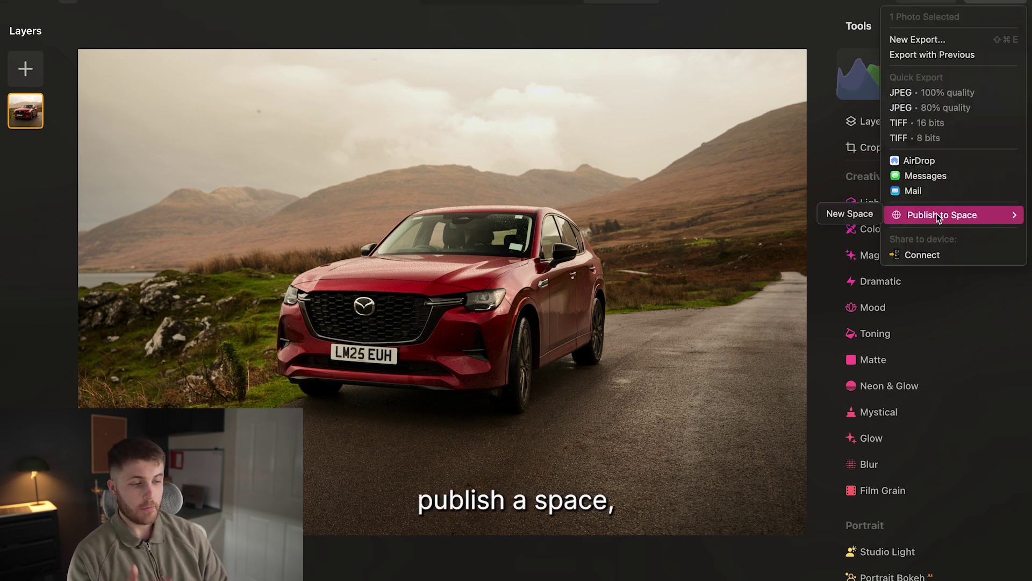
{"action": "left_click", "coordinate": [857, 214]}
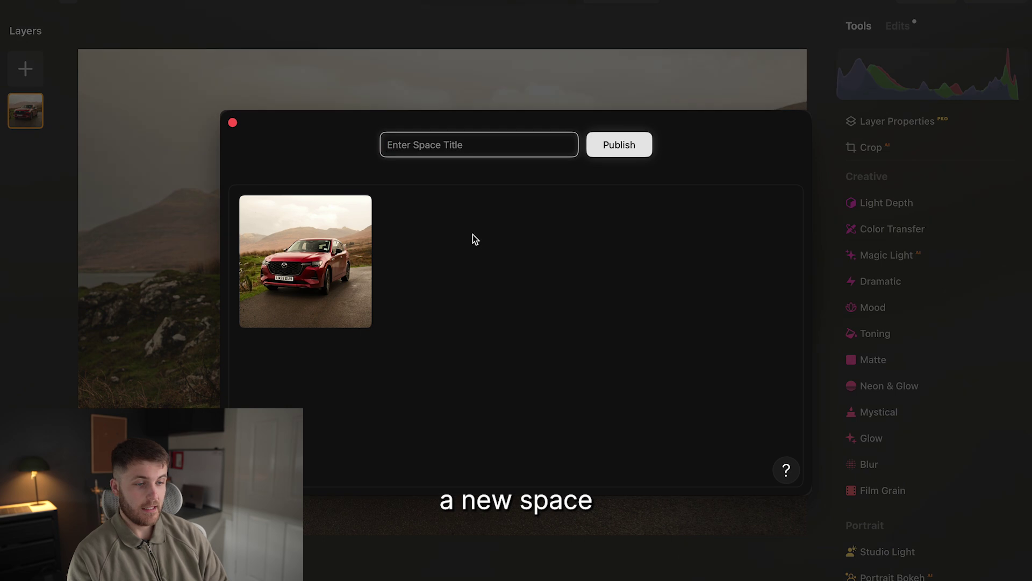
{"action": "left_click", "coordinate": [441, 145]}
{"action": "type", "text": "R"}
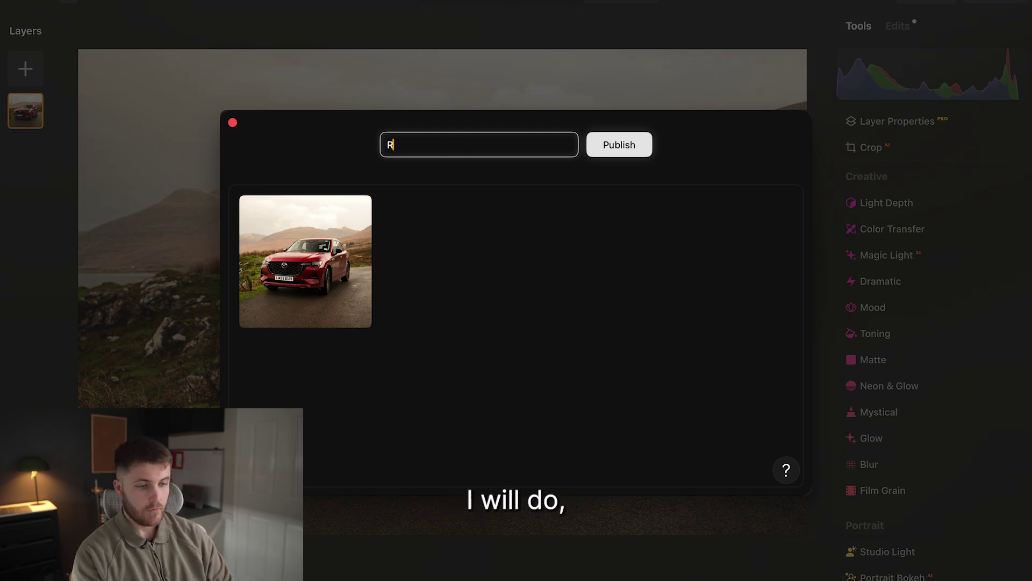
{"action": "type", "text": "oad T"}
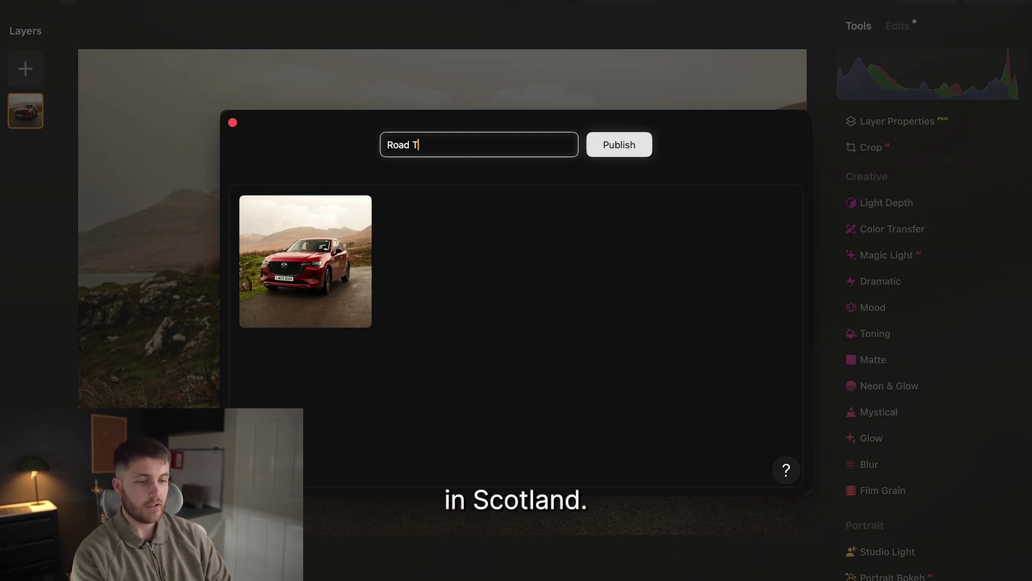
{"action": "type", "text": "rip In Sco"}
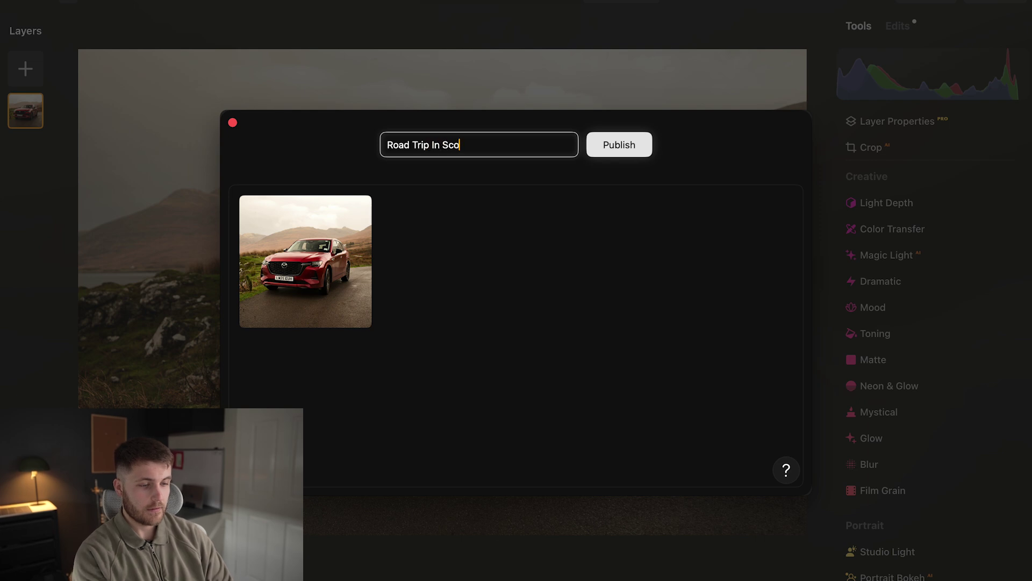
{"action": "type", "text": "tland"}
{"action": "left_click", "coordinate": [605, 144]}
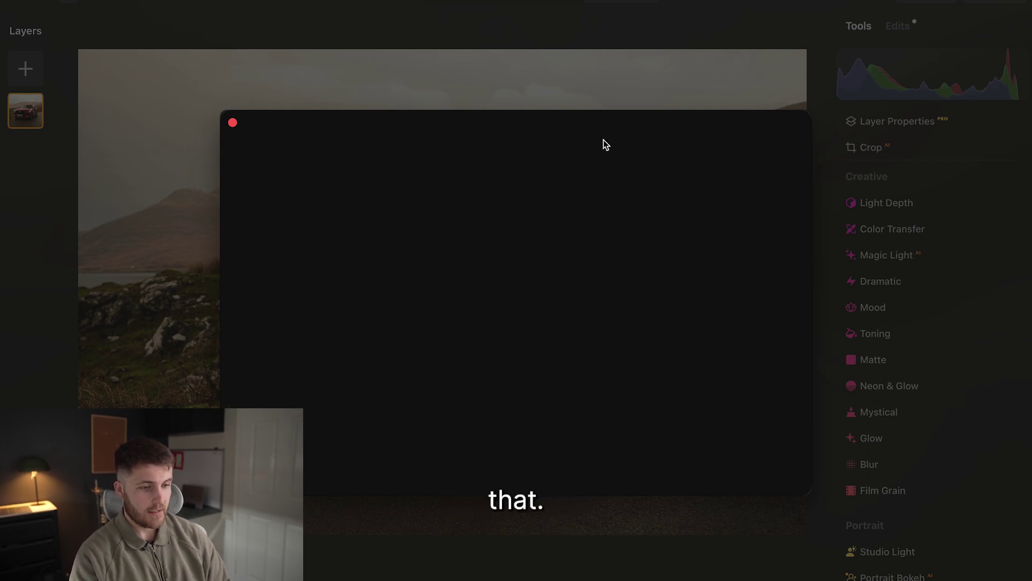